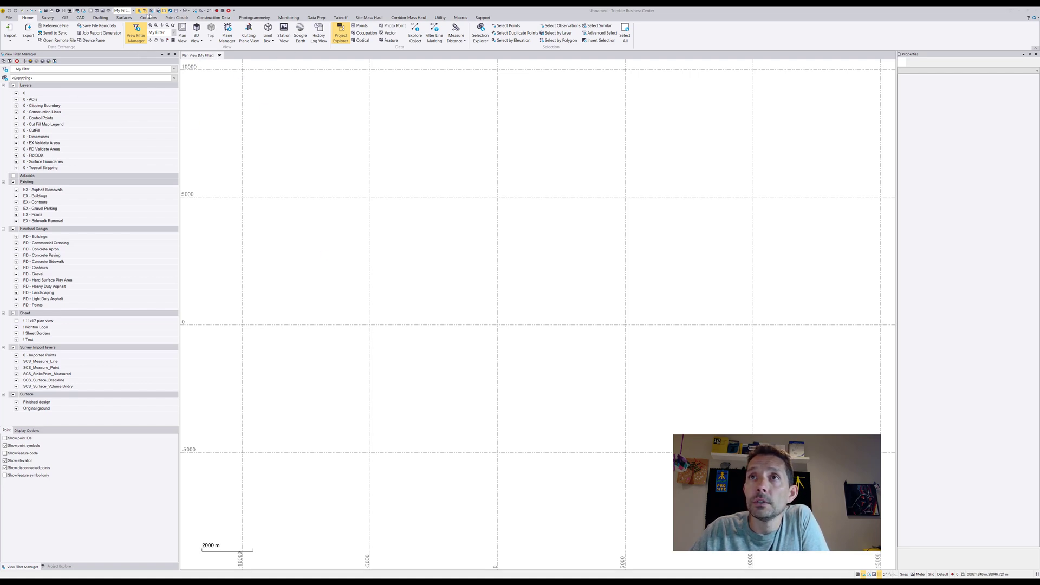
Open the Import Blocks command and undock its pane so it floats over the plan view.
{"action": "left_click", "coordinate": [101, 18]}
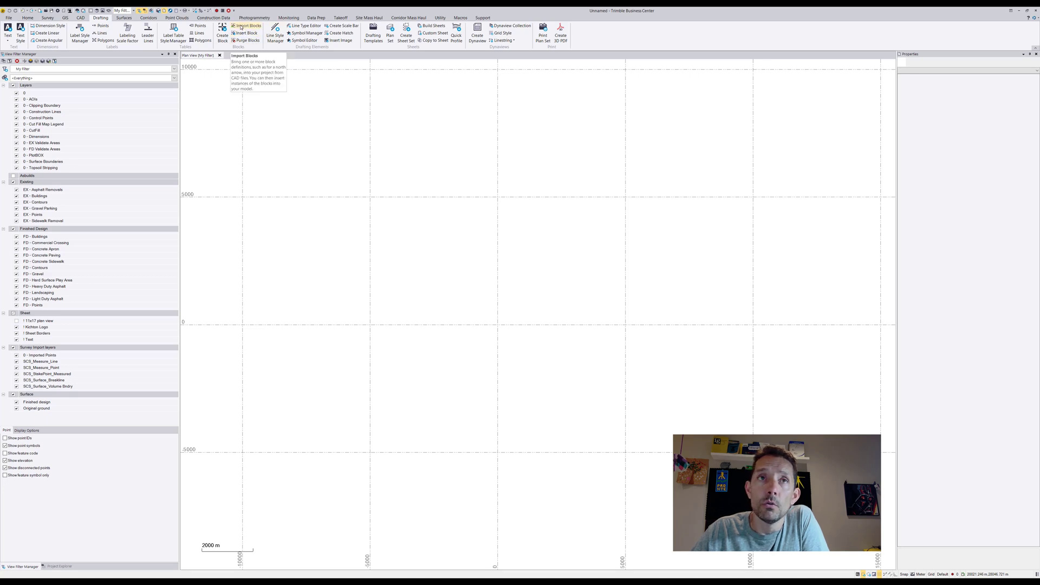
{"action": "left_click", "coordinate": [242, 26]}
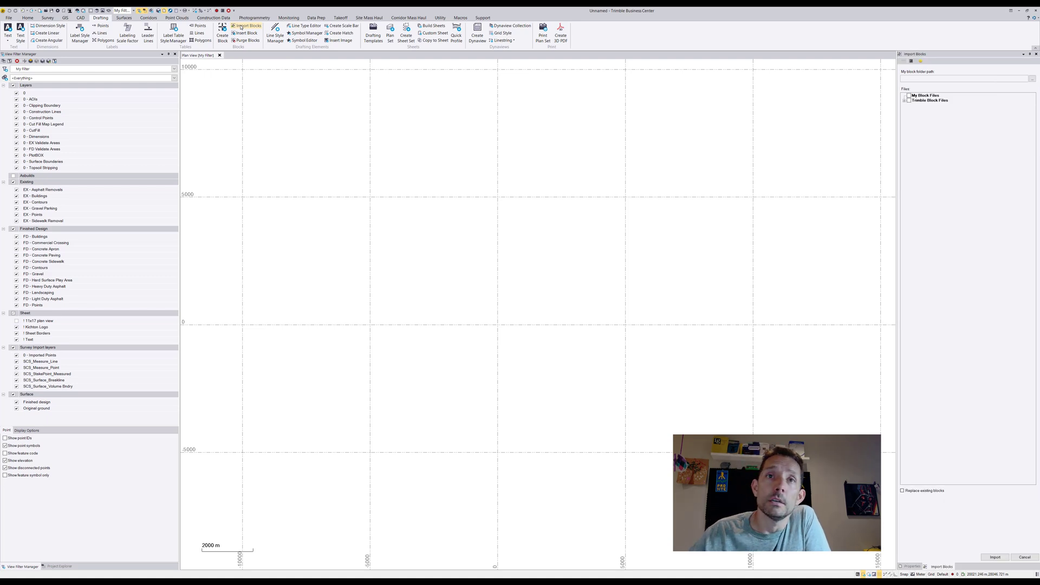
{"action": "left_click_drag", "start_coordinate": [995, 54], "coordinate": [369, 51]}
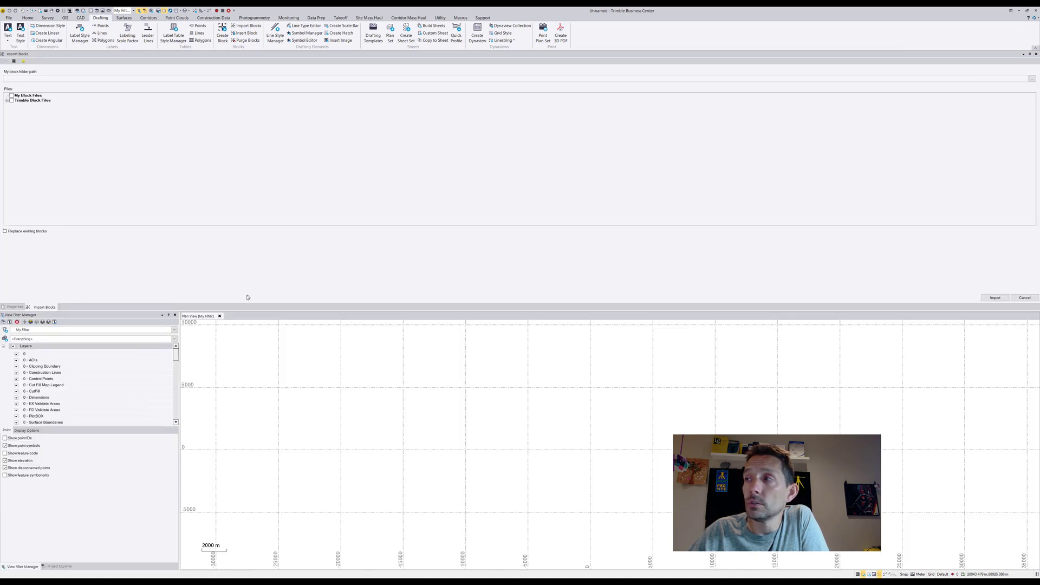
{"action": "left_click_drag", "start_coordinate": [222, 54], "coordinate": [434, 59]}
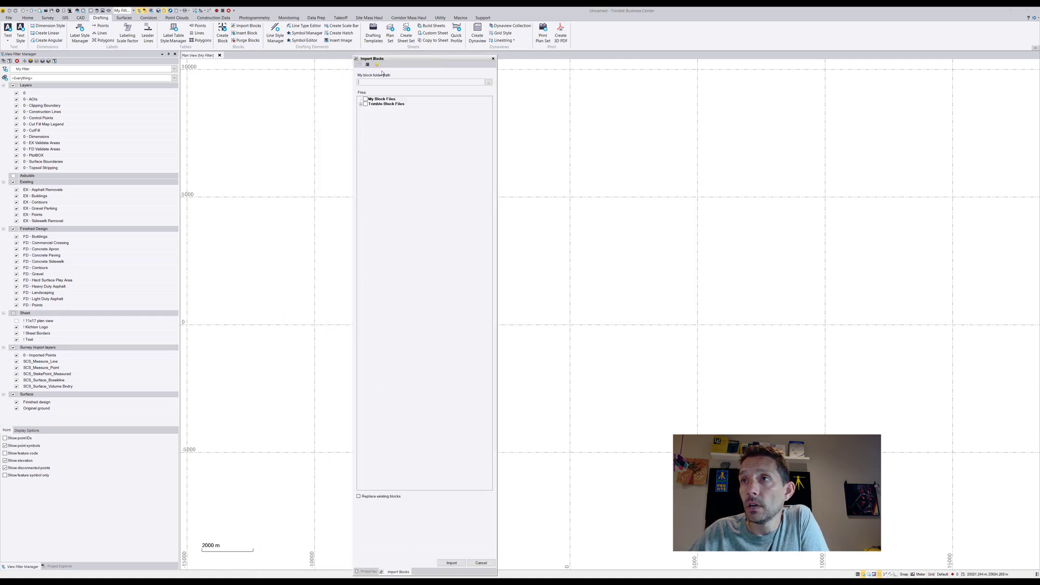
Import the North Arrows block file from the Trimble Block Files.
{"action": "left_click", "coordinate": [361, 104]}
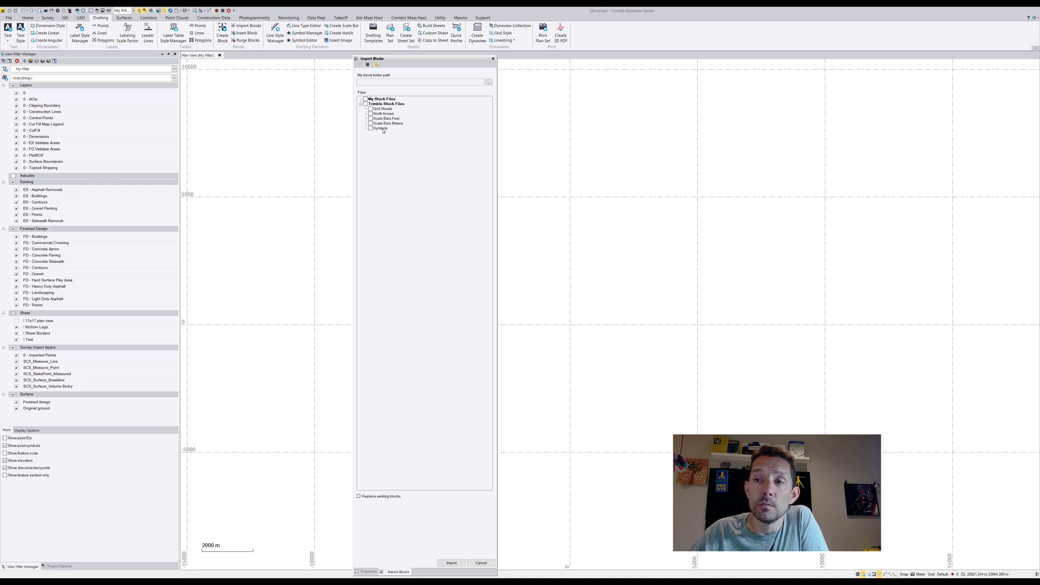
{"action": "left_click", "coordinate": [375, 115]}
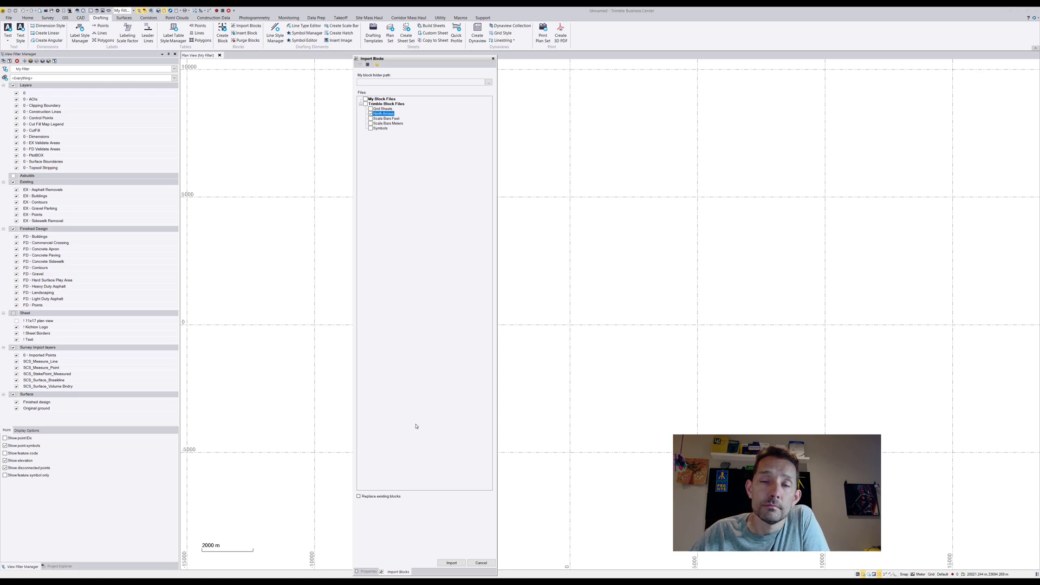
{"action": "left_click", "coordinate": [445, 562]}
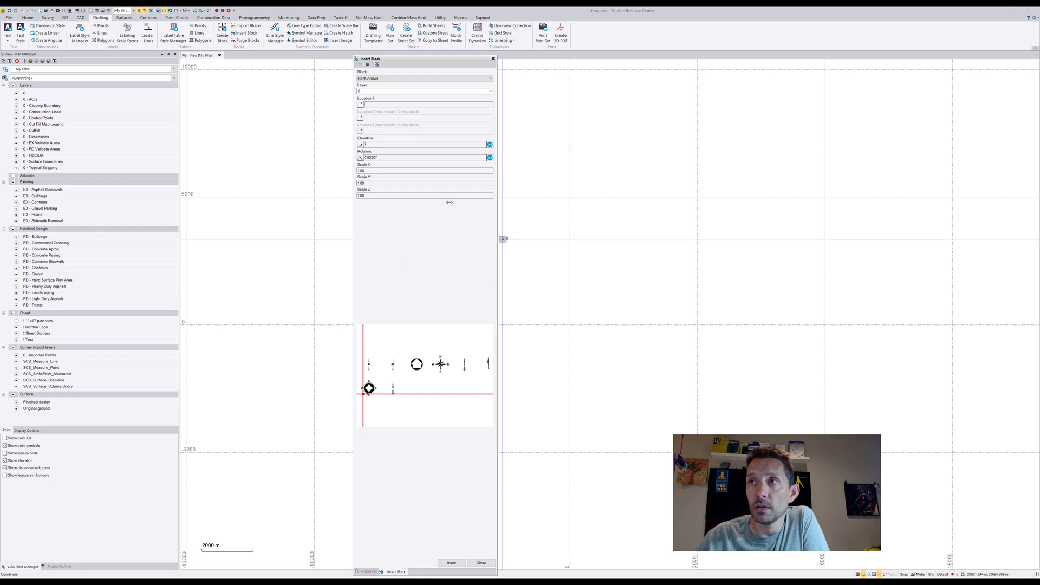
Preview the full North Arrows block at a picked point in the plan view and examine its arrow styles.
{"action": "left_click", "coordinate": [503, 239]}
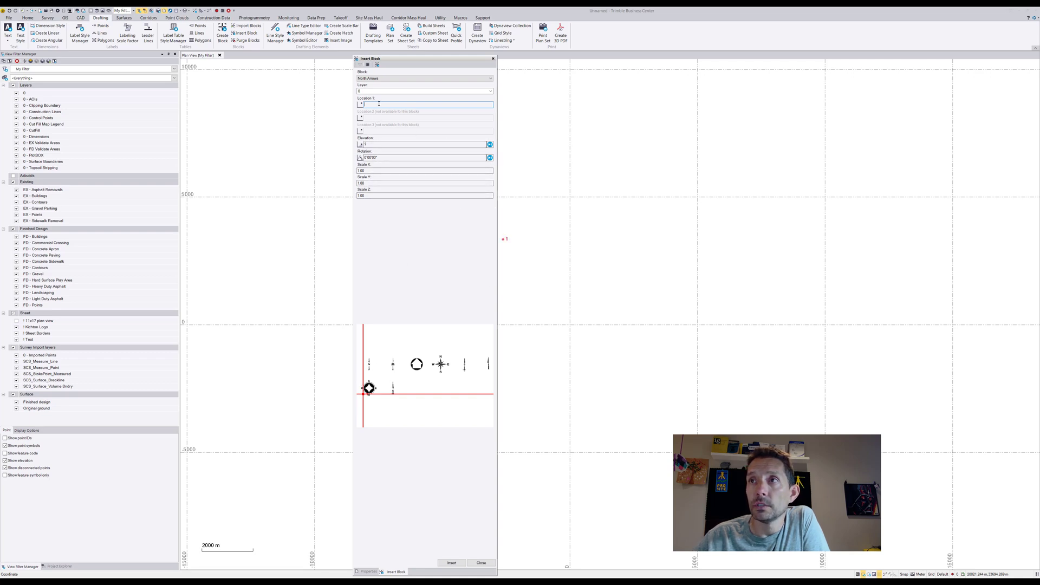
{"action": "left_click", "coordinate": [578, 272]}
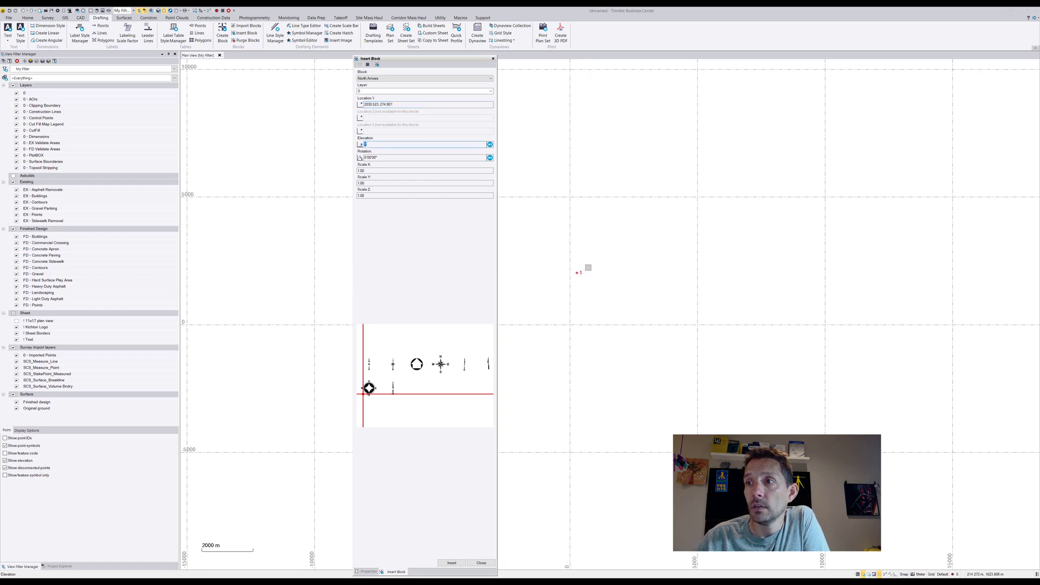
{"action": "scroll", "coordinate": [580, 273], "scroll_direction": "up", "scroll_amount": 10}
{"action": "scroll", "coordinate": [581, 271], "scroll_direction": "up", "scroll_amount": 12}
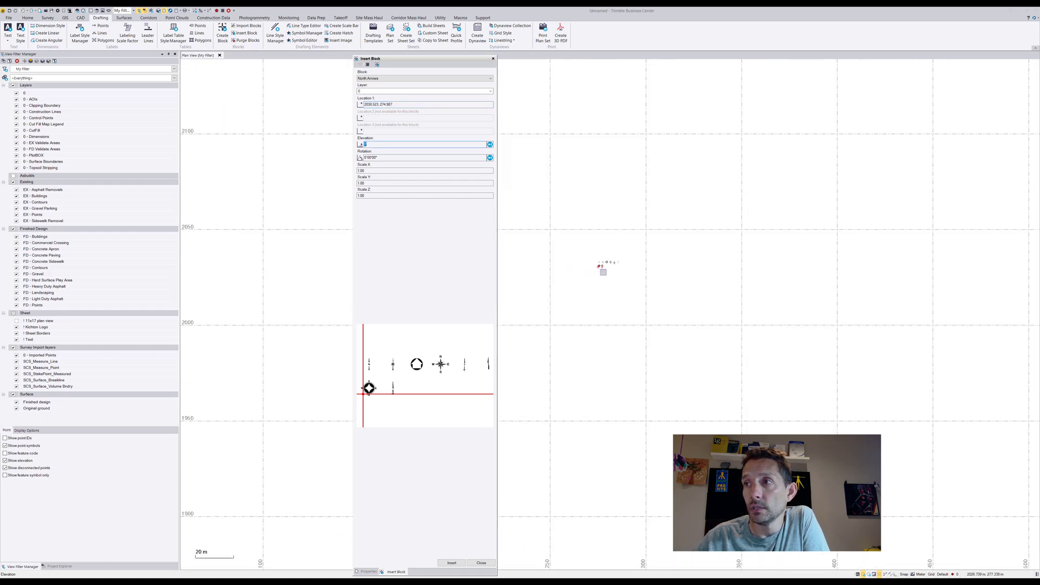
{"action": "scroll", "coordinate": [626, 295], "scroll_direction": "up", "scroll_amount": 5}
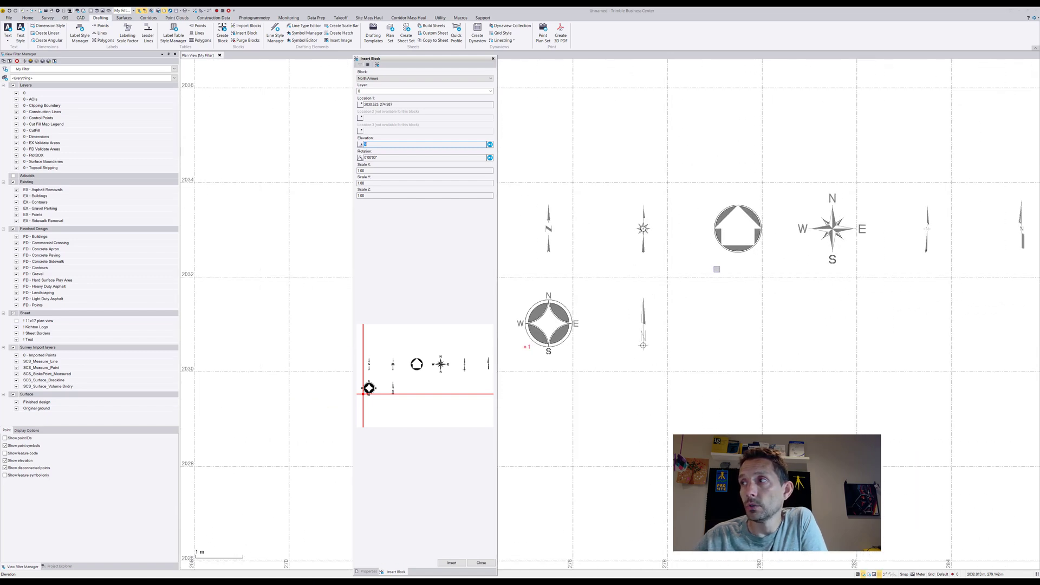
{"action": "scroll", "coordinate": [715, 269], "scroll_direction": "down", "scroll_amount": 1}
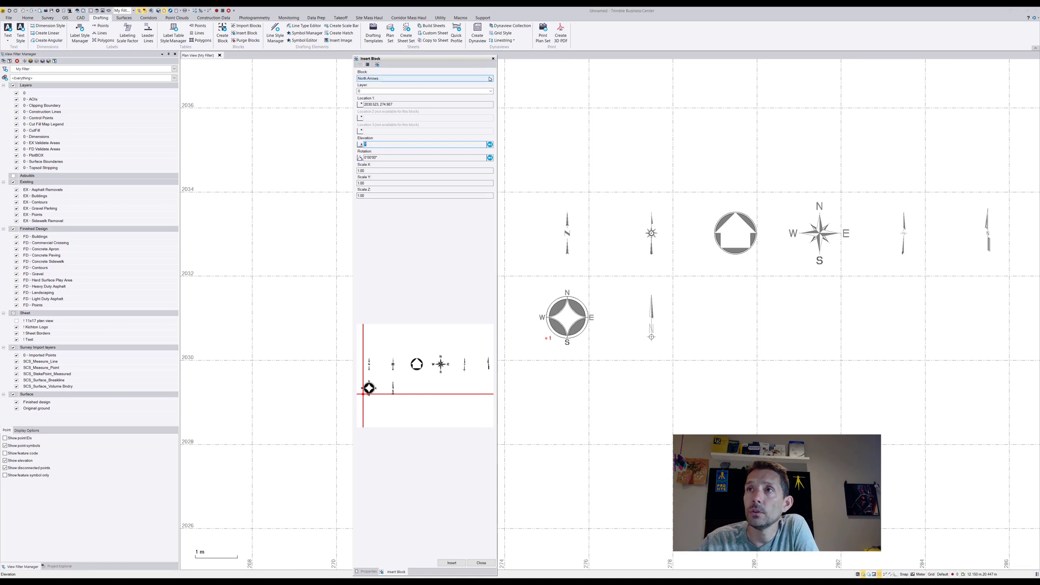
Preview a single NA-numbered north arrow block at a picked point in the plan view, and leave without inserting it.
{"action": "left_click", "coordinate": [472, 78]}
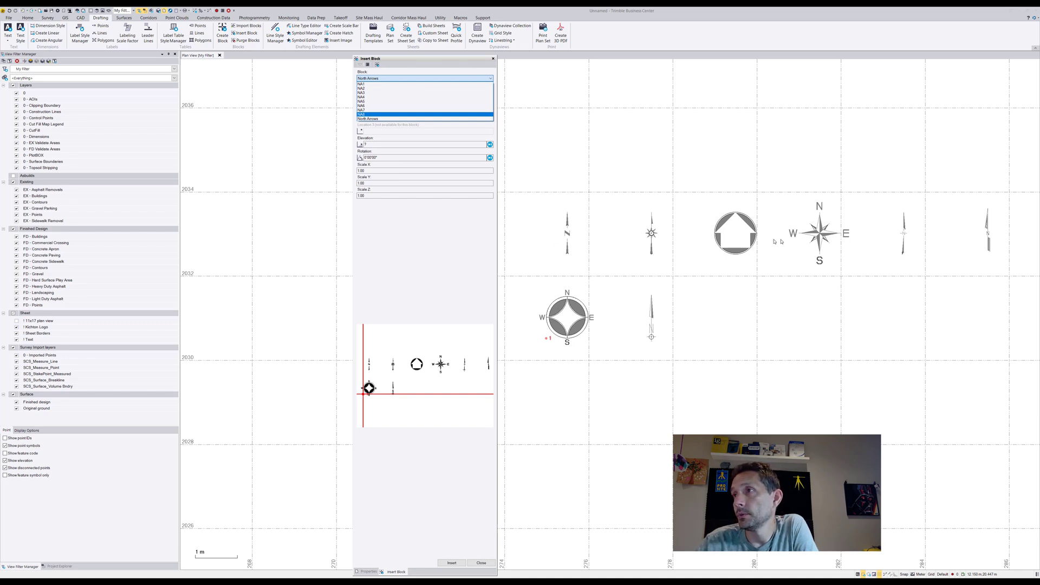
{"action": "left_click", "coordinate": [379, 102]}
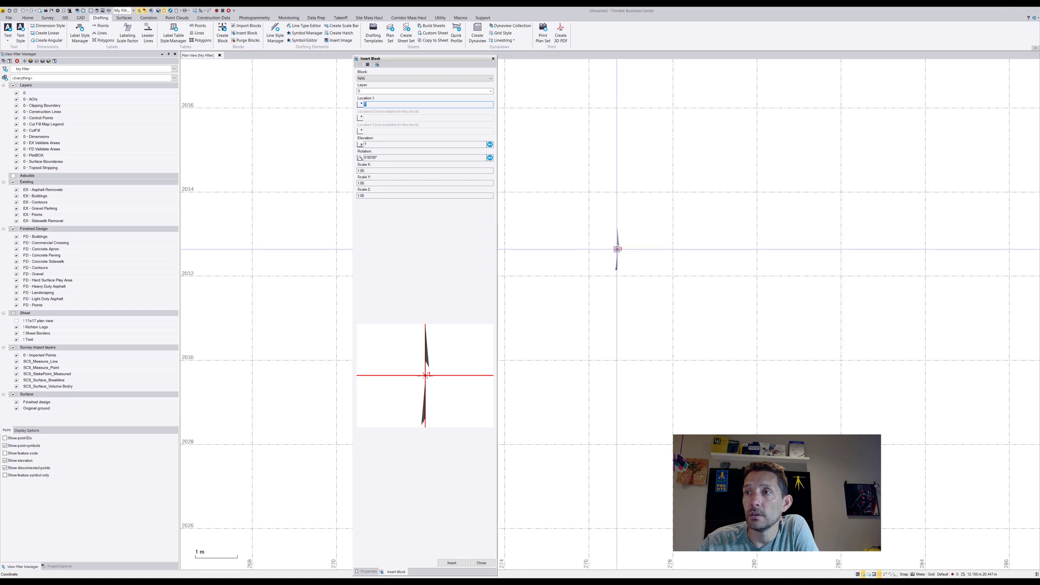
{"action": "left_click", "coordinate": [607, 237]}
{"action": "scroll", "coordinate": [629, 248], "scroll_direction": "up", "scroll_amount": 2}
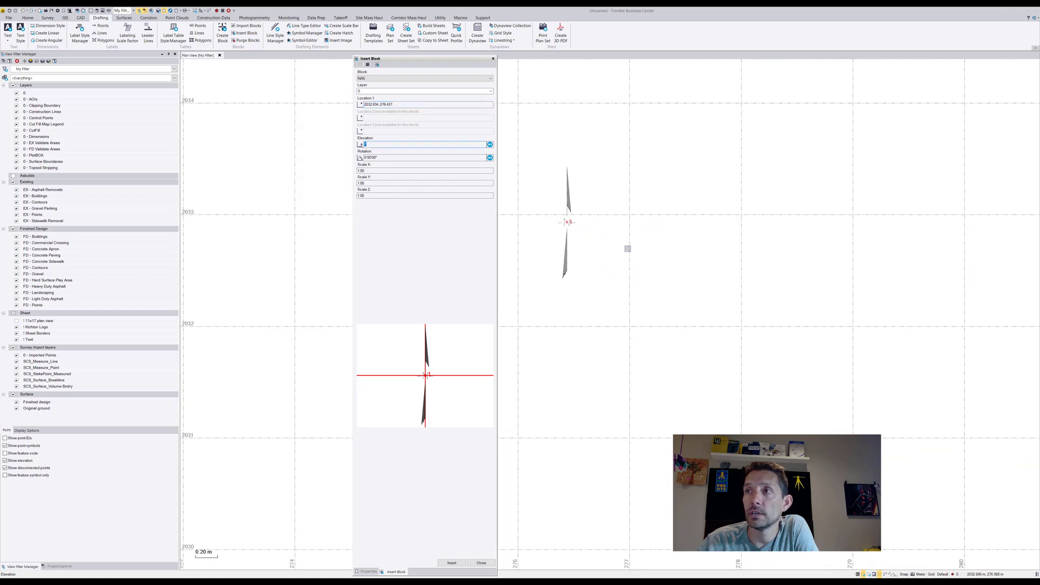
{"action": "left_click", "coordinate": [492, 60]}
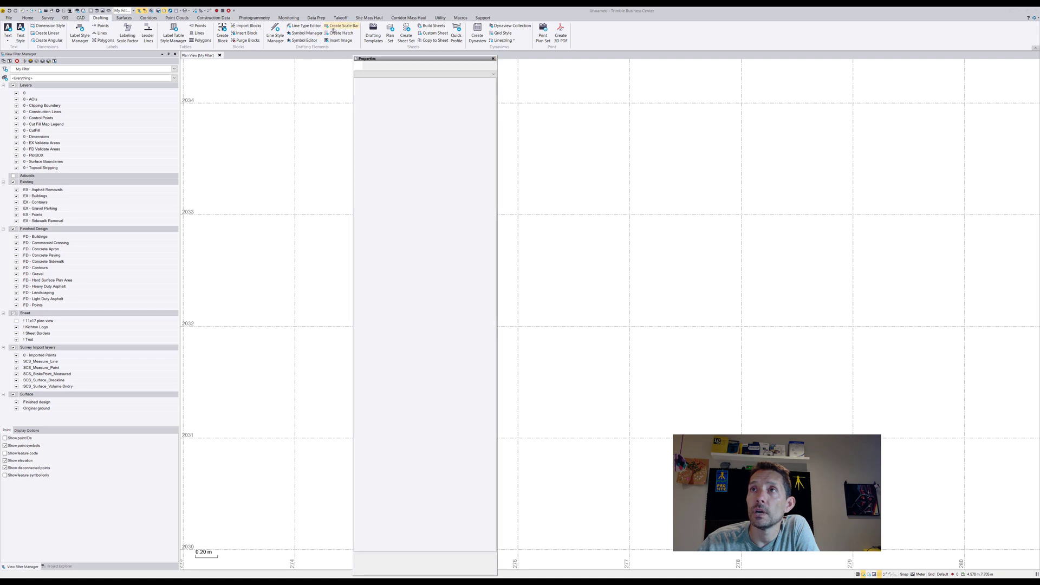
{"action": "left_click", "coordinate": [493, 60]}
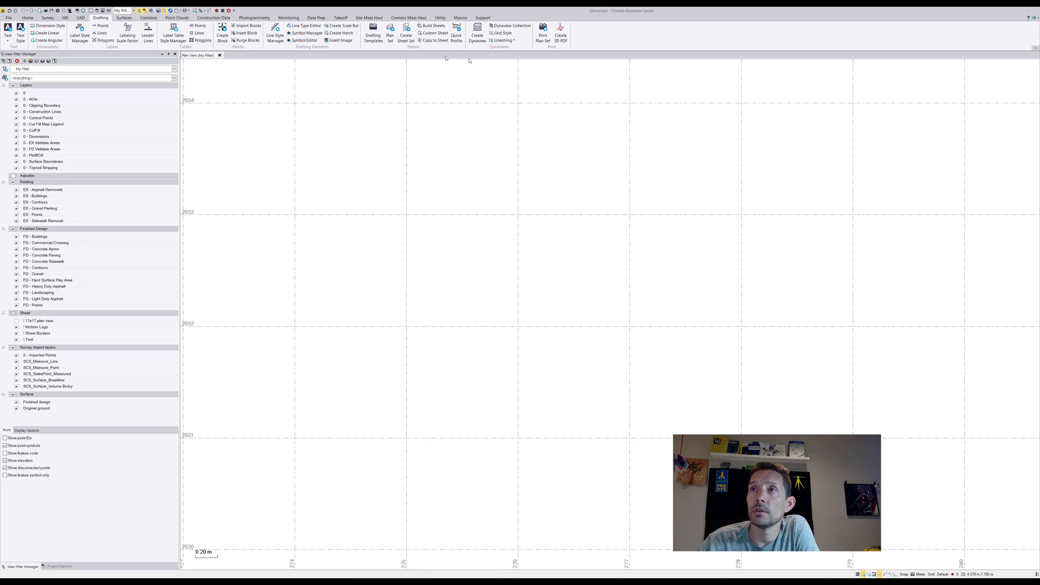
Import the Symbols block file from the Trimble Block Files.
{"action": "left_click", "coordinate": [247, 26]}
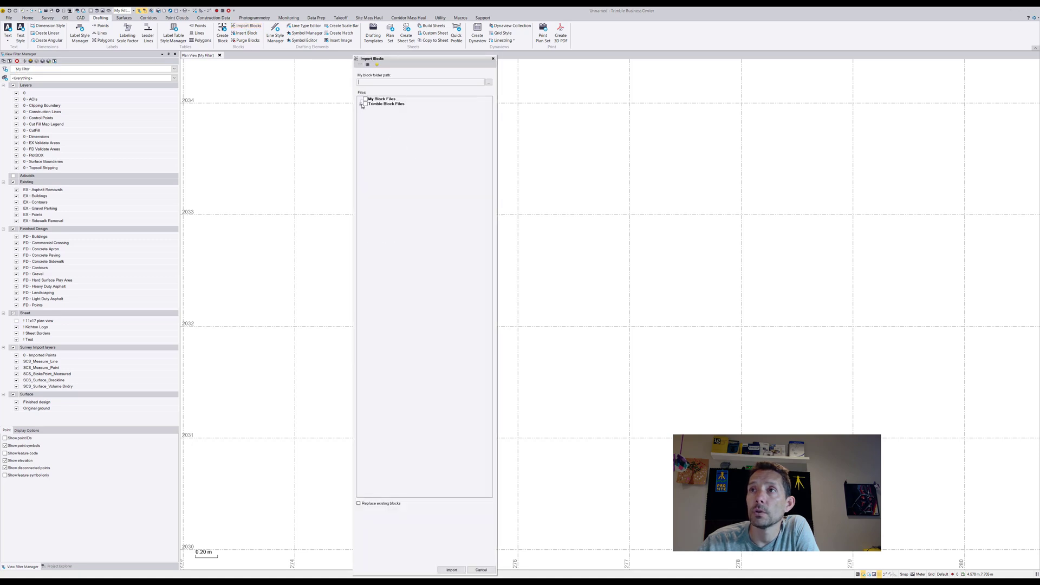
{"action": "left_click", "coordinate": [361, 104]}
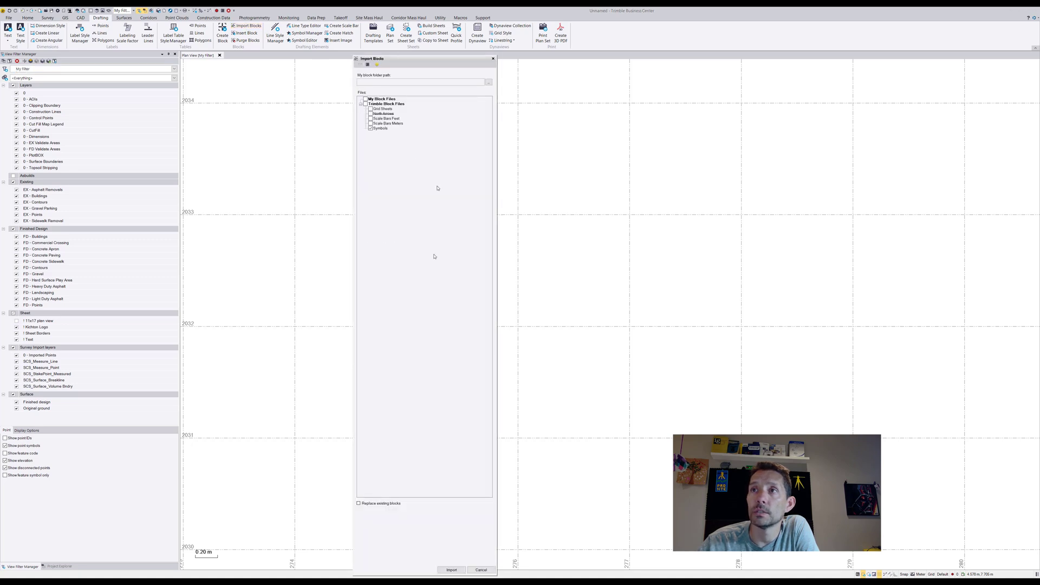
{"action": "left_click", "coordinate": [455, 571]}
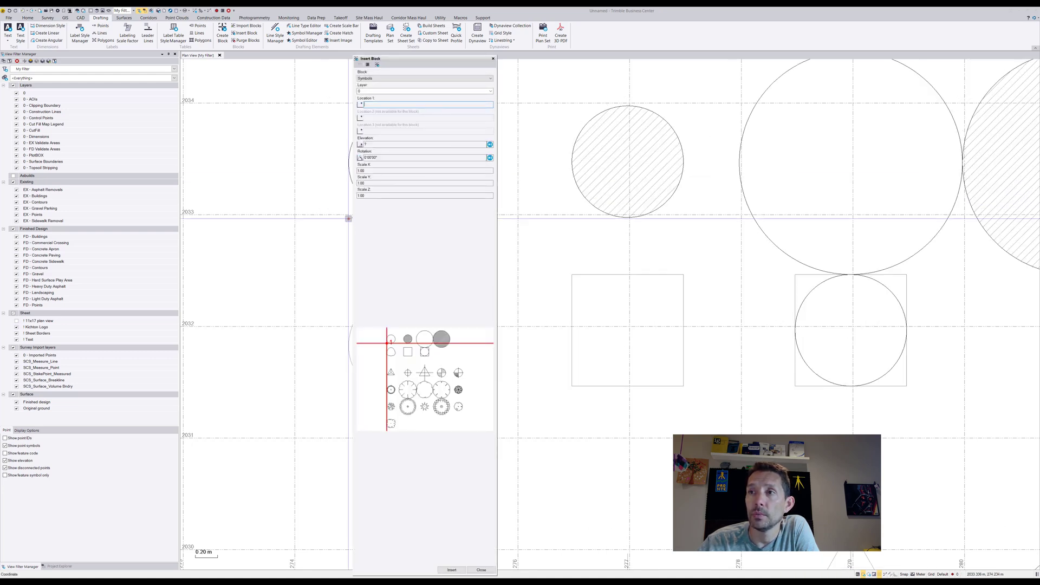
Preview the full Symbols block at a picked point in the plan view and examine its symbols.
{"action": "scroll", "coordinate": [737, 250], "scroll_direction": "down", "scroll_amount": 3}
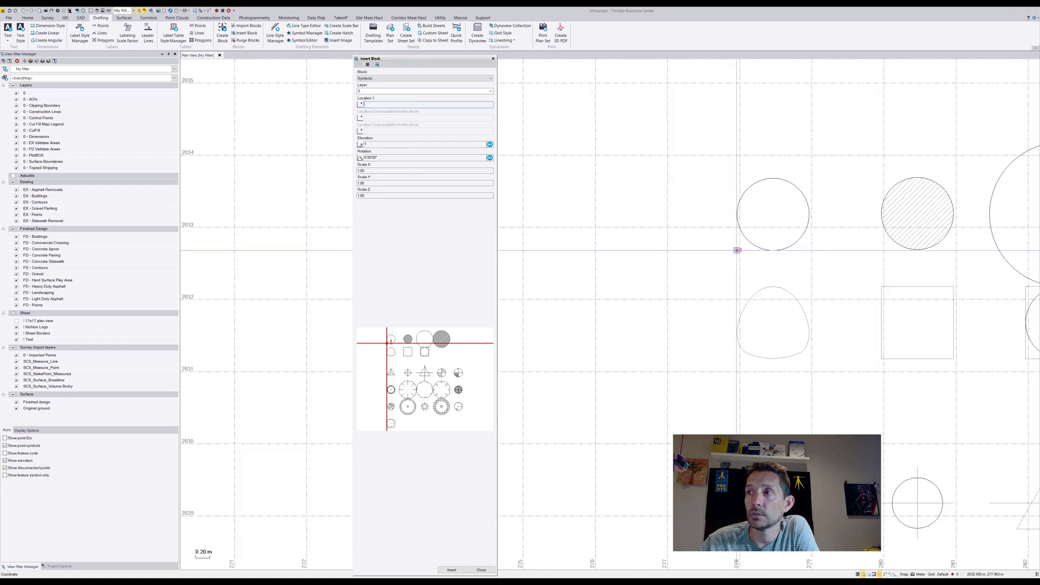
{"action": "scroll", "coordinate": [737, 250], "scroll_direction": "down", "scroll_amount": 6}
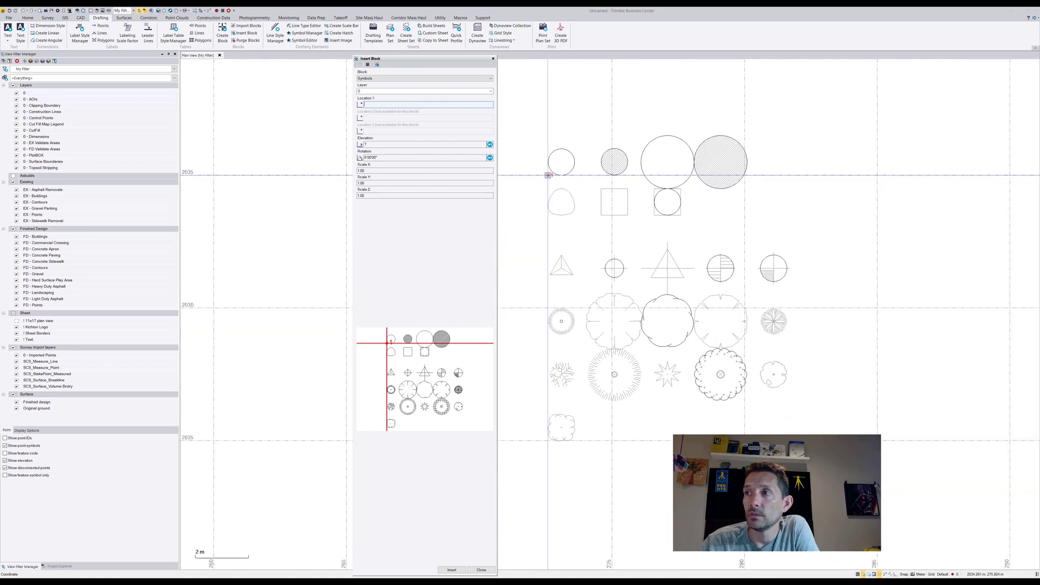
{"action": "left_click", "coordinate": [549, 175]}
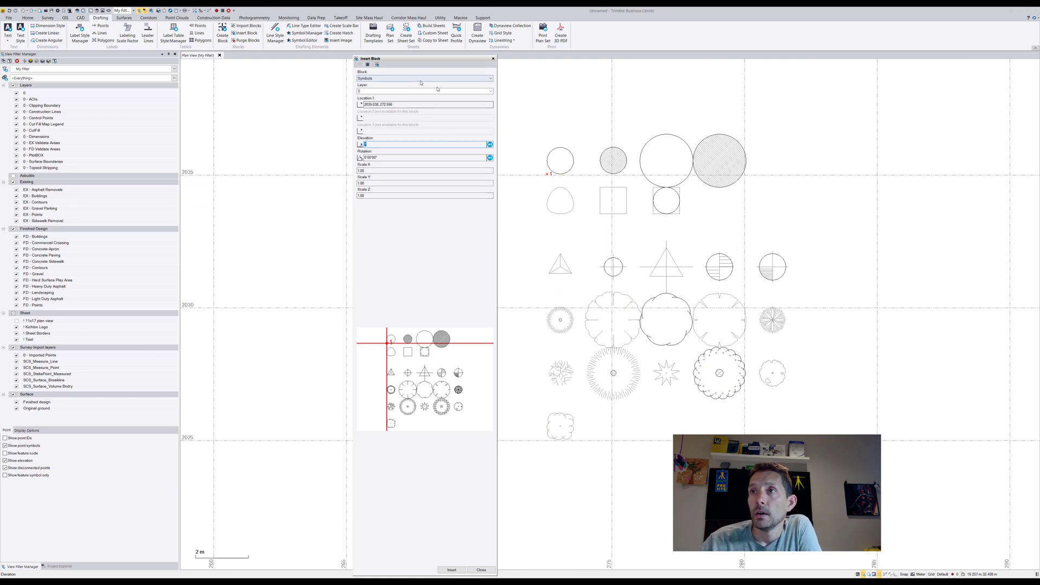
Preview the pipe box block, review the other available blocks, and leave without inserting any.
{"action": "left_click", "coordinate": [491, 79]}
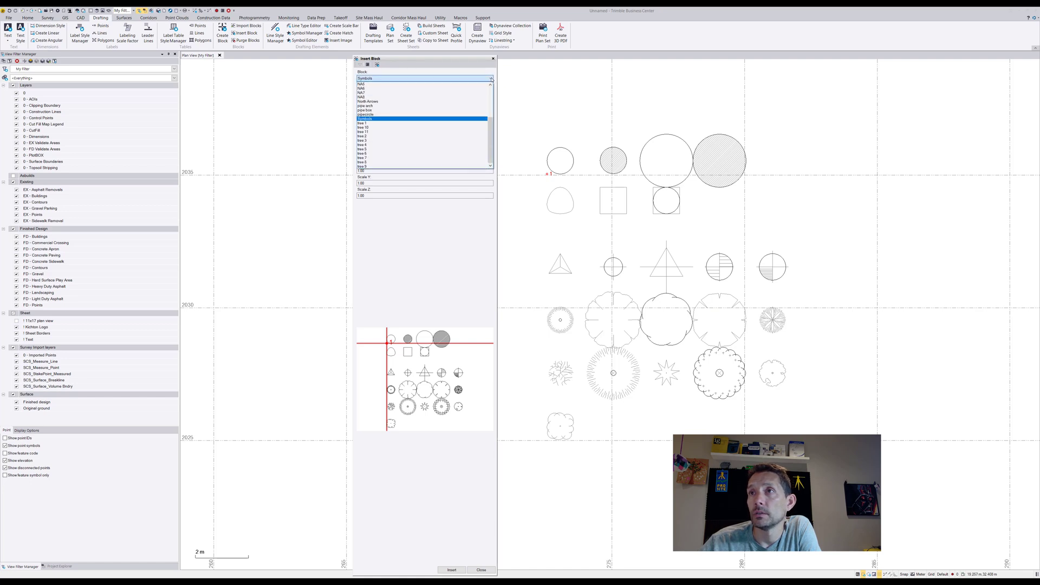
{"action": "left_click", "coordinate": [484, 110]}
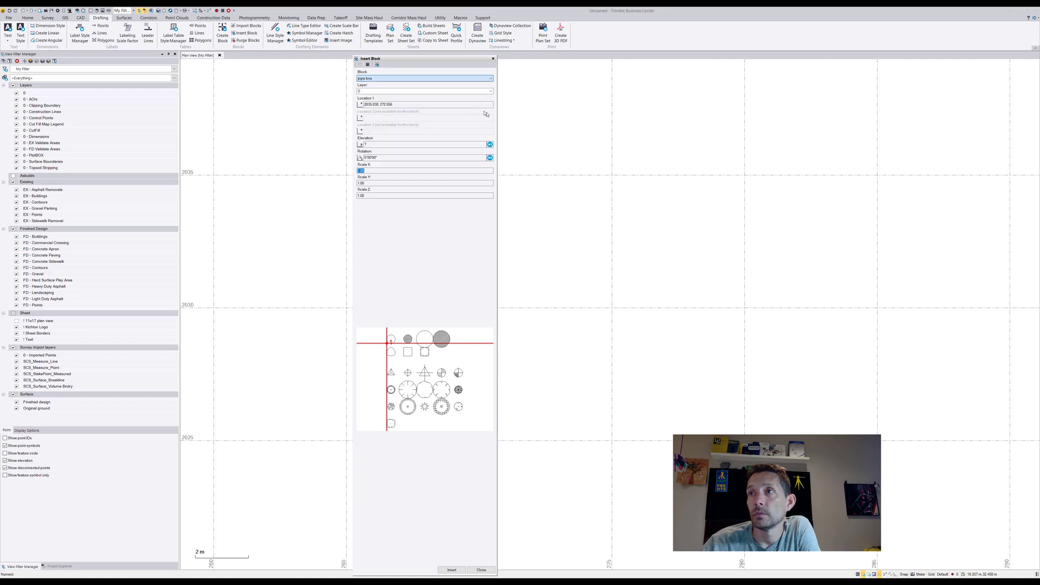
{"action": "left_click", "coordinate": [491, 78]}
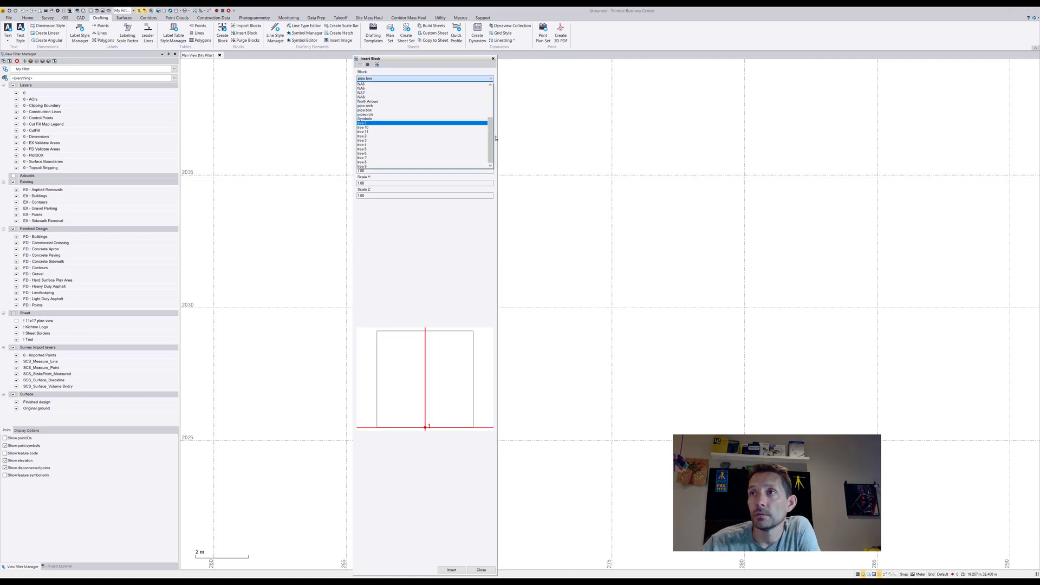
{"action": "scroll", "coordinate": [495, 138], "scroll_direction": "up", "scroll_amount": 4}
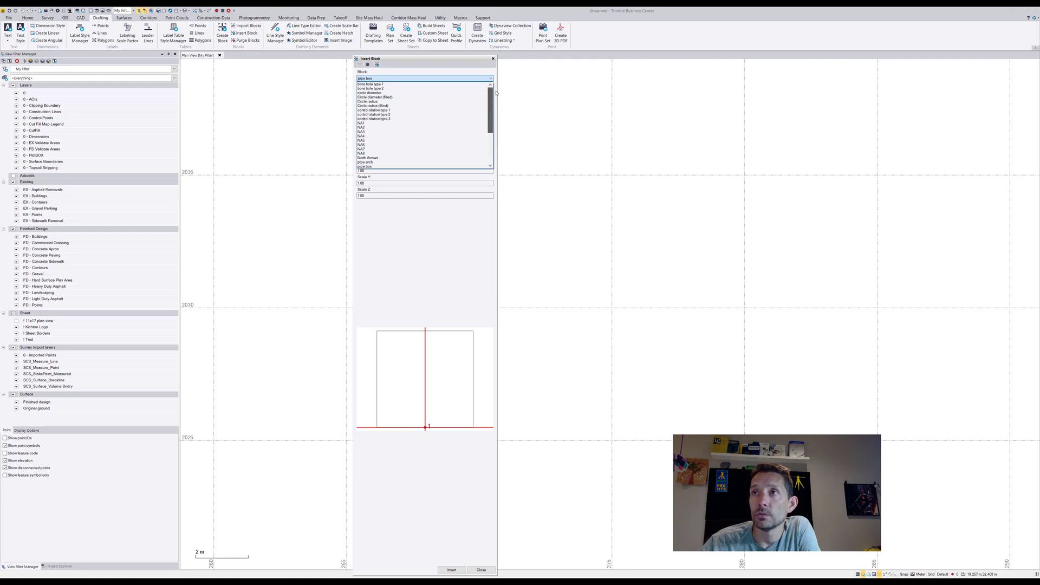
{"action": "left_click_drag", "start_coordinate": [496, 93], "coordinate": [485, 142]}
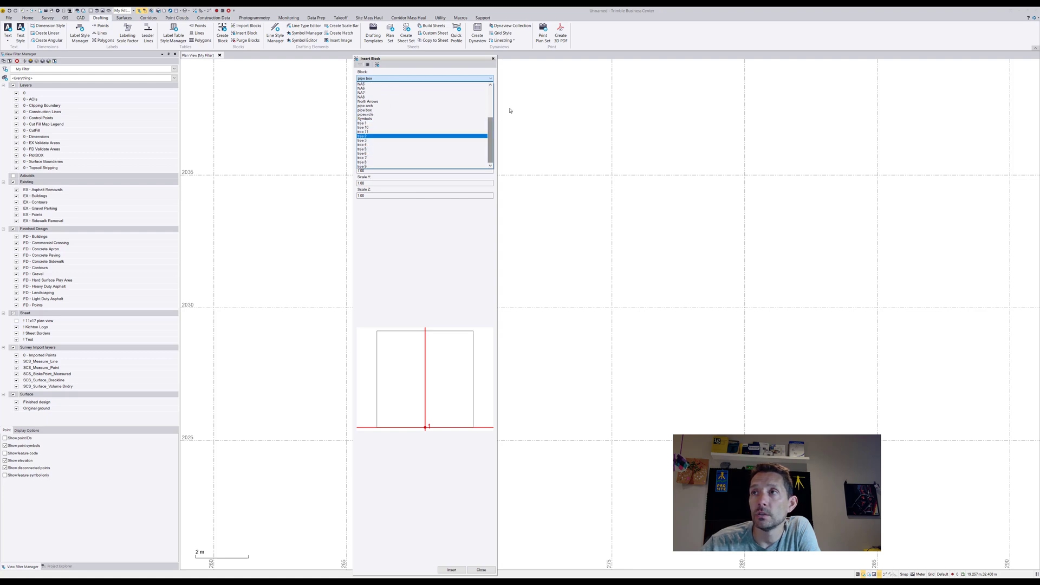
{"action": "left_click", "coordinate": [493, 59]}
{"action": "left_click", "coordinate": [493, 58]}
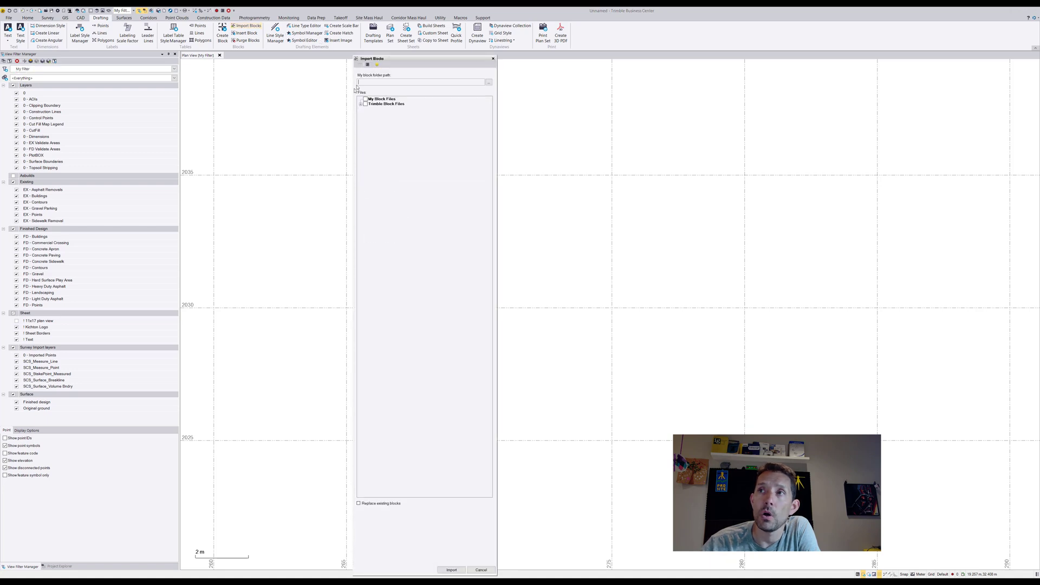
Import the Grid Sheets and Scale Bars Meters block files from the Trimble Block Files and examine the scale bars.
{"action": "left_click", "coordinate": [362, 104]}
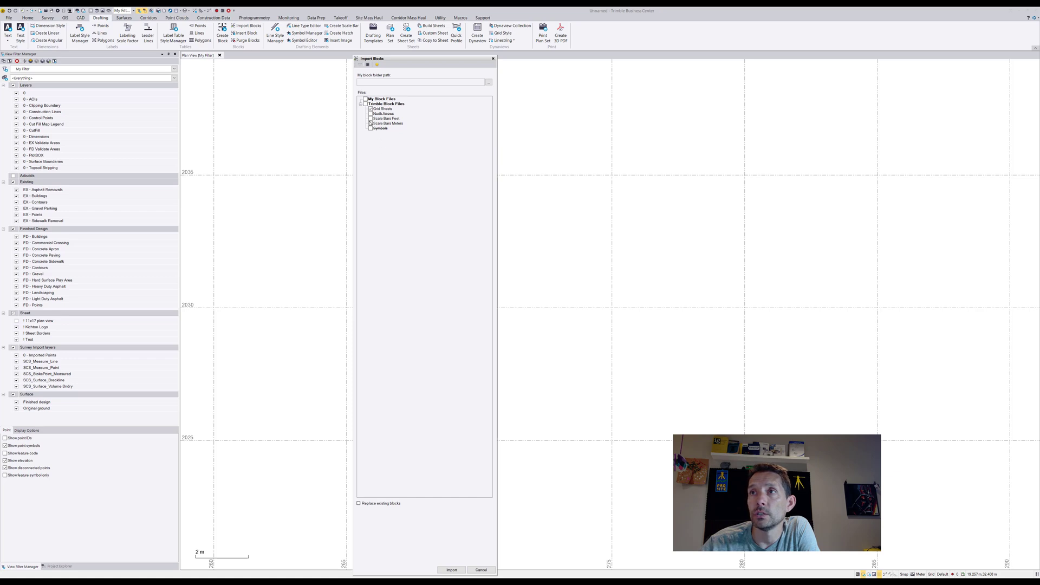
{"action": "left_click", "coordinate": [451, 570]}
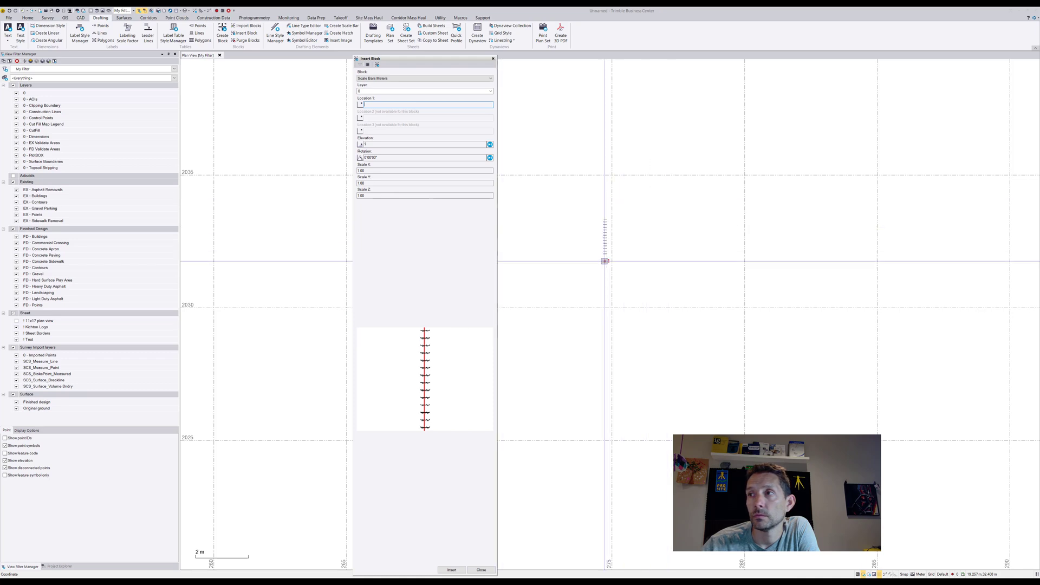
{"action": "scroll", "coordinate": [606, 261], "scroll_direction": "up", "scroll_amount": 10}
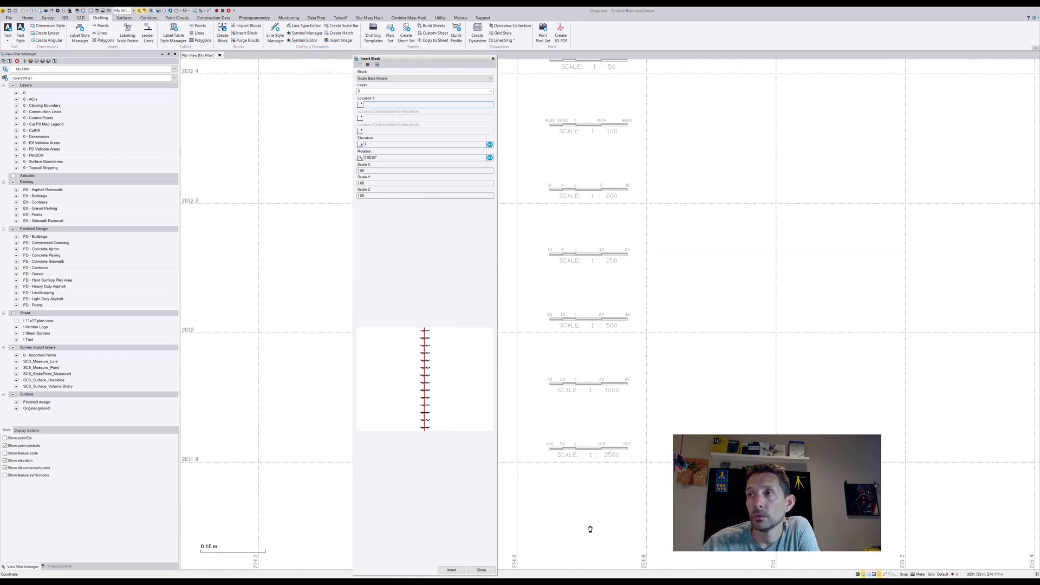